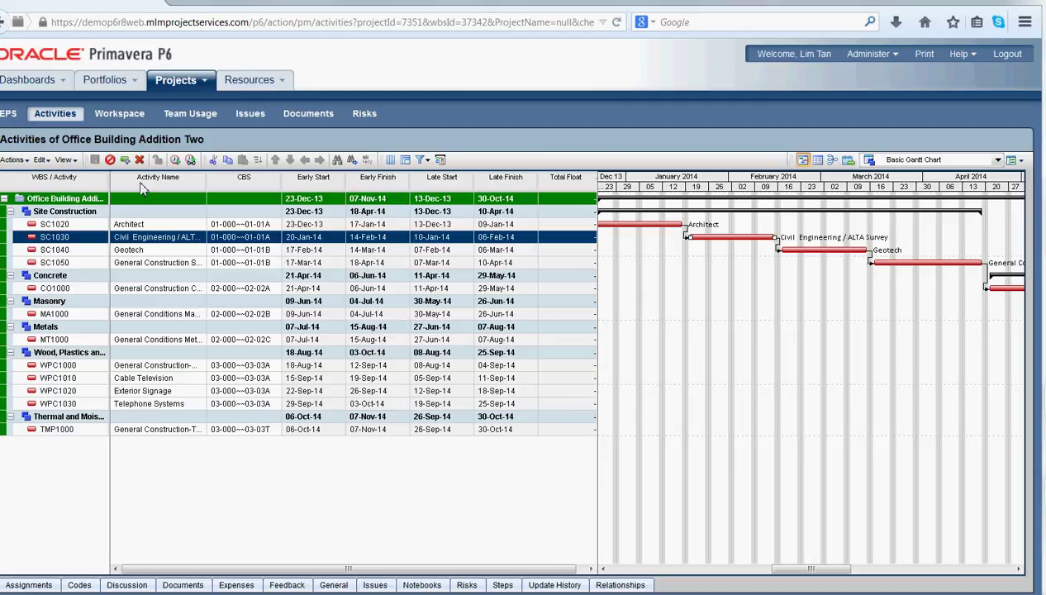
Send the Office Building Addition Two schedule from P6 to Primavera Unifier and acknowledge the notice
click(15, 160)
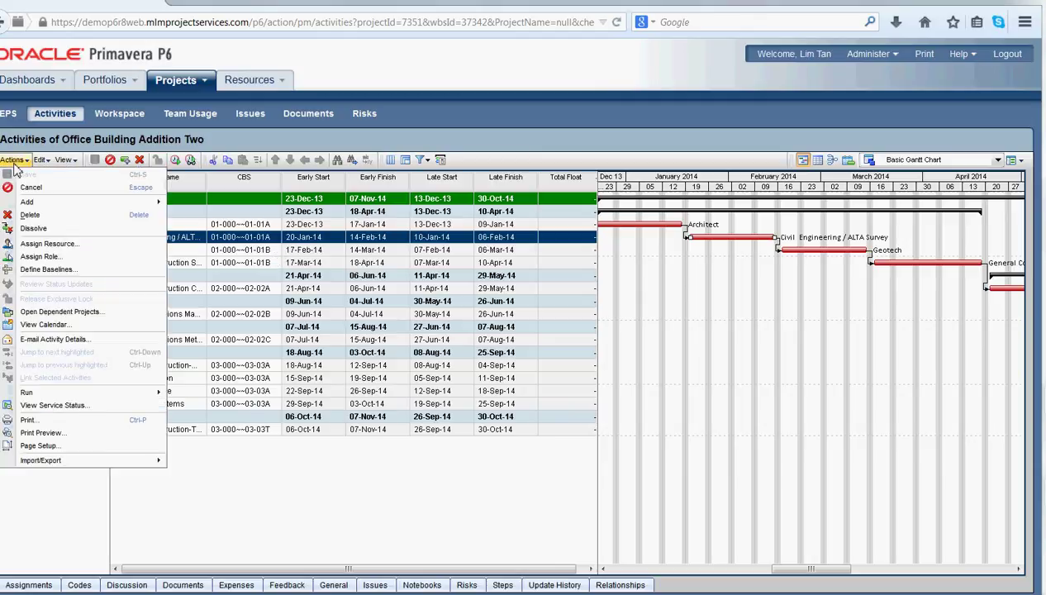
mouse_move(50, 460)
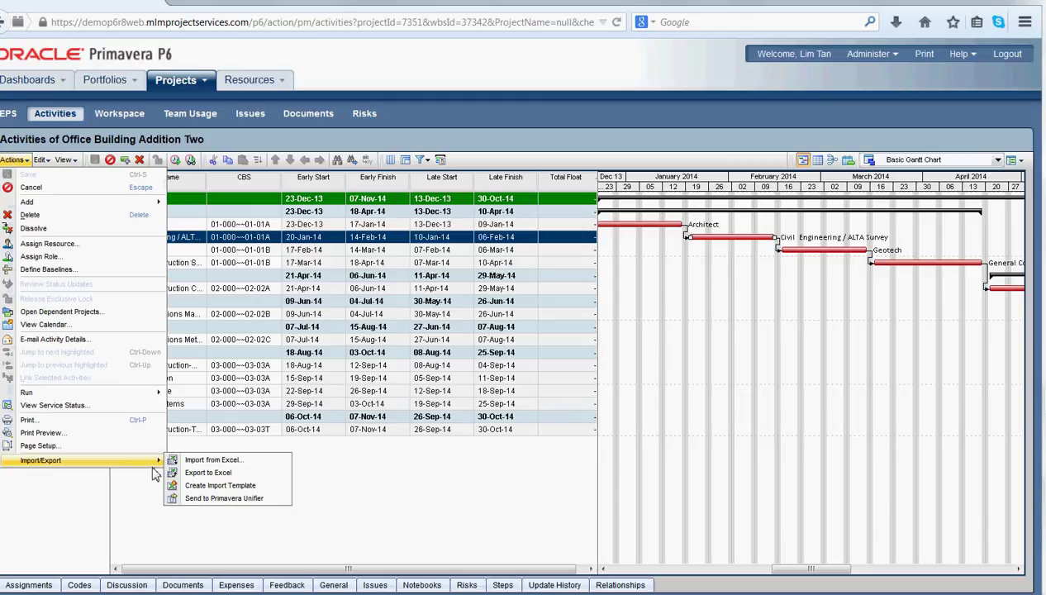
click(239, 499)
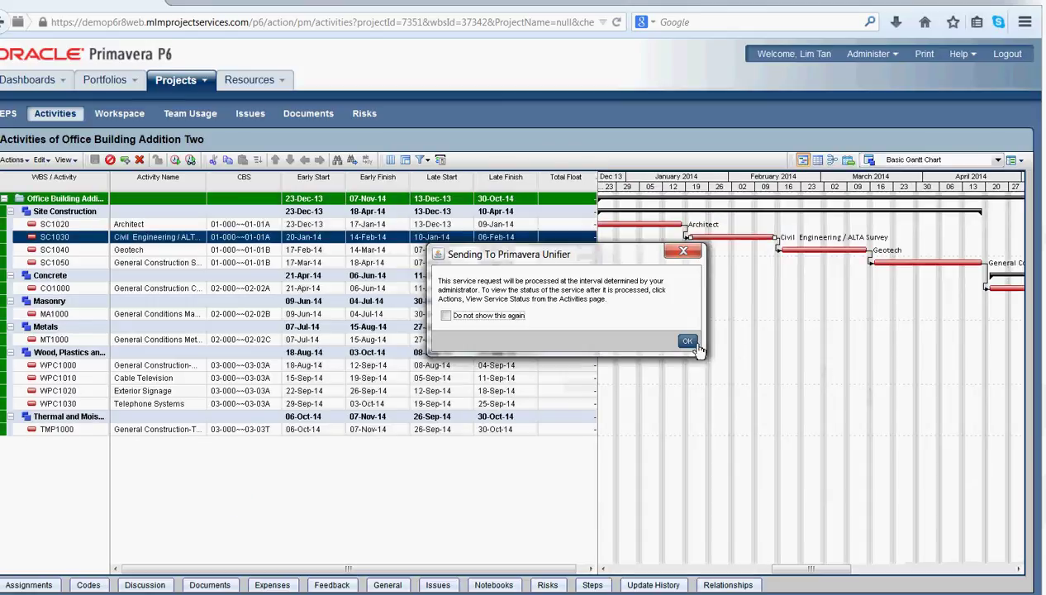
click(697, 346)
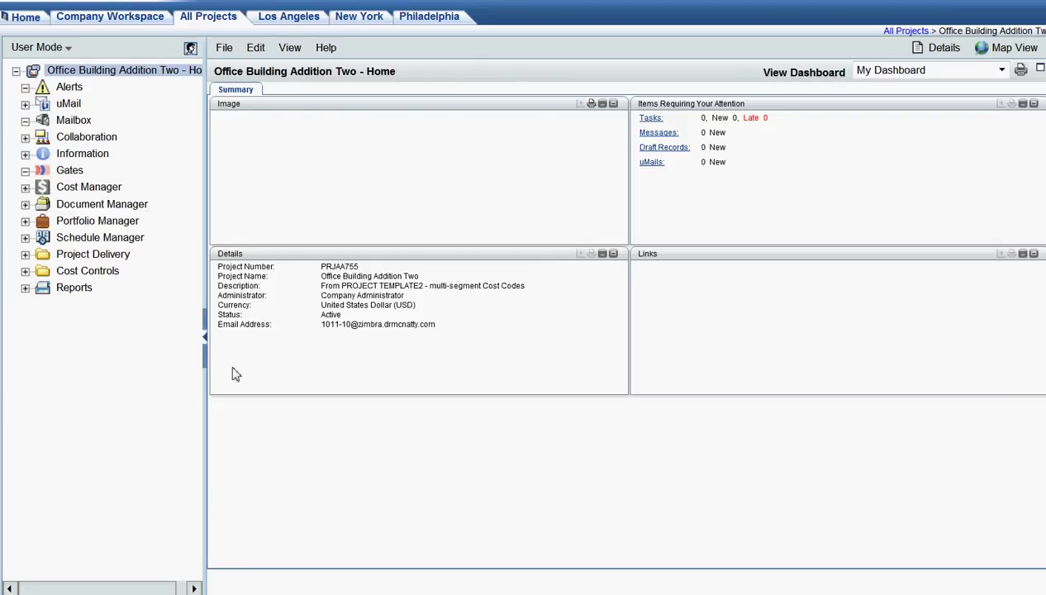
Show the Cost Manager's Cost Sheet log and select the Project Cost Sheet
click(98, 191)
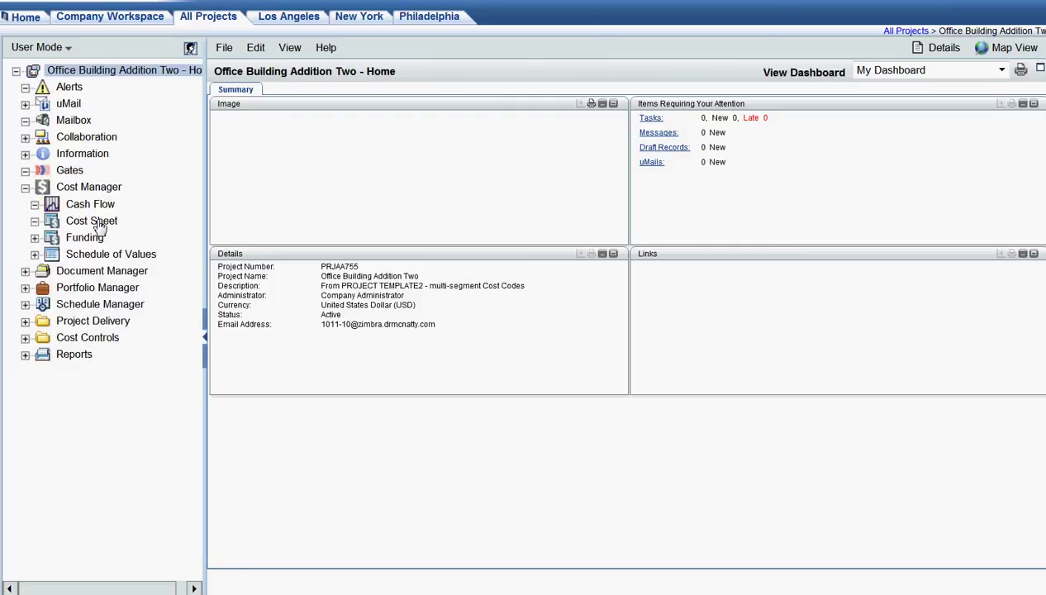
click(98, 222)
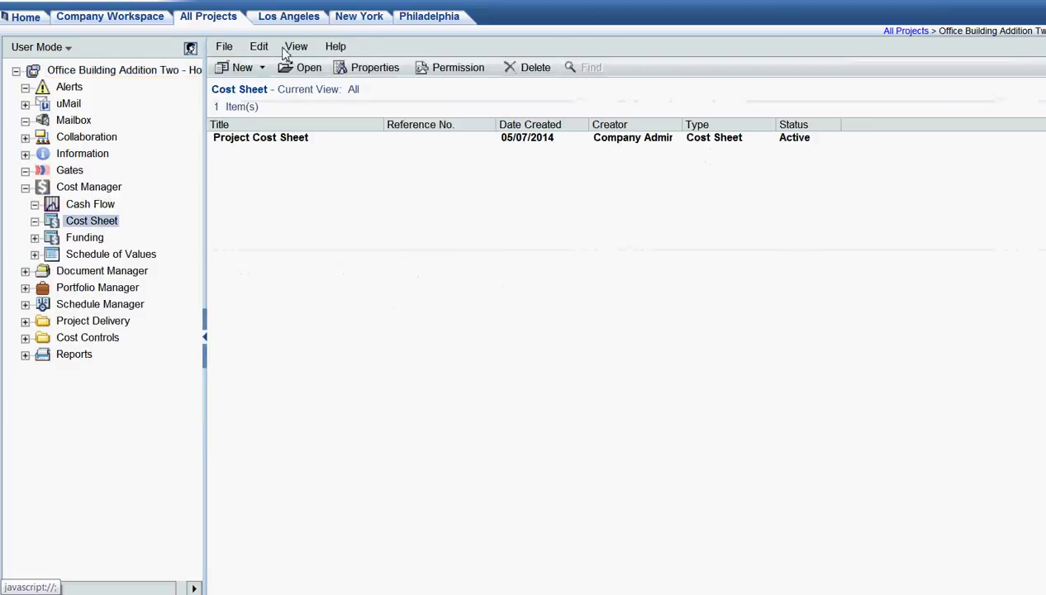
click(264, 147)
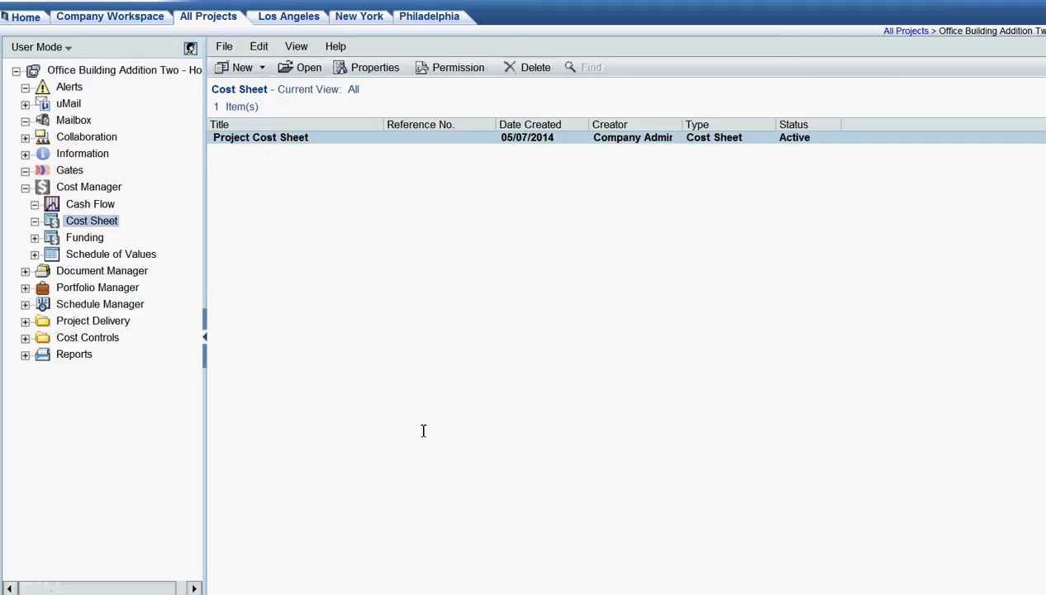
double_click(285, 141)
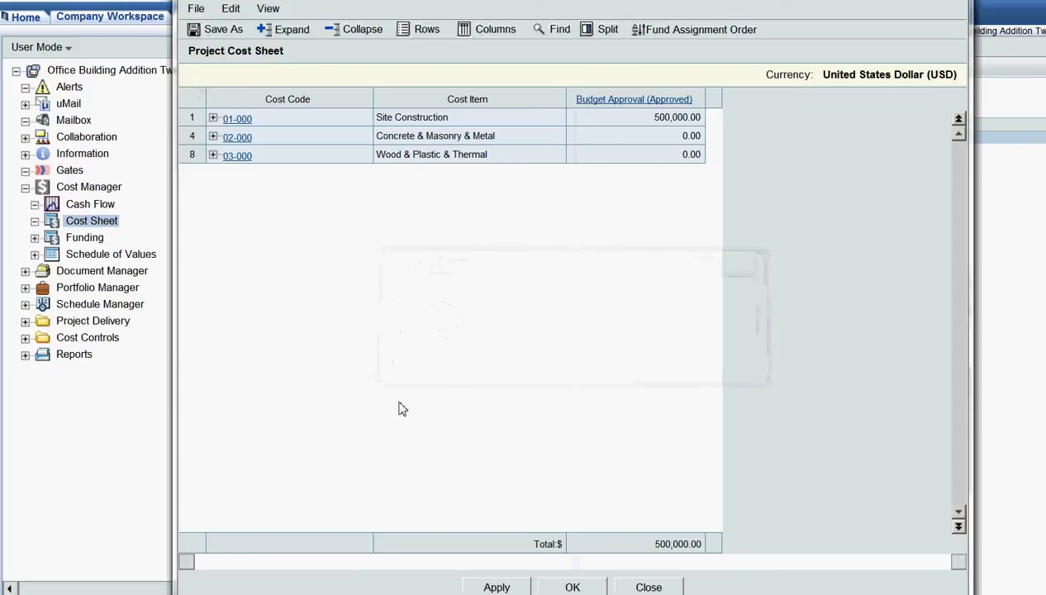
click(213, 118)
click(213, 173)
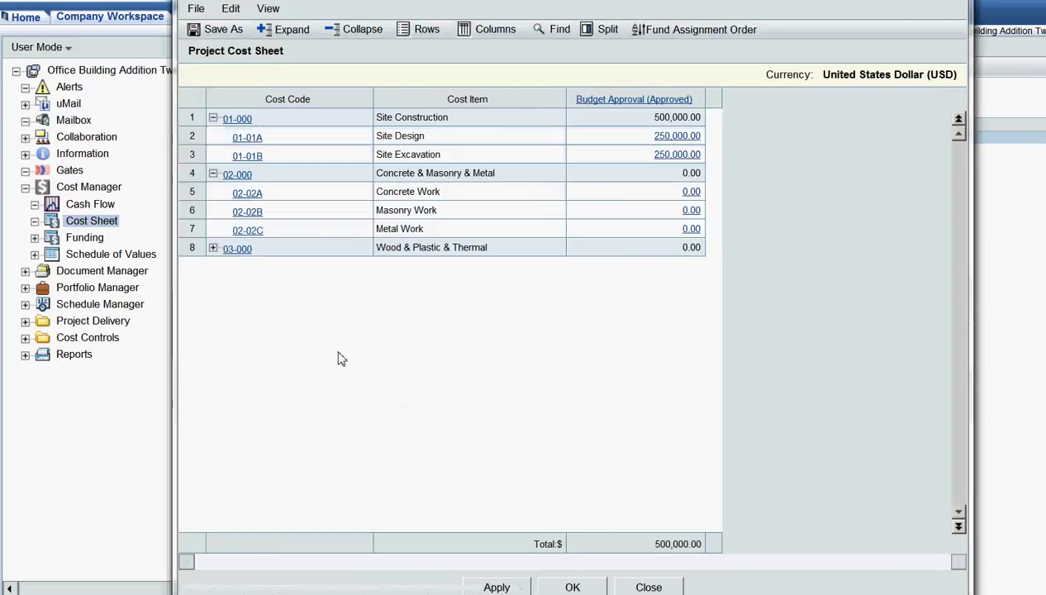
click(213, 249)
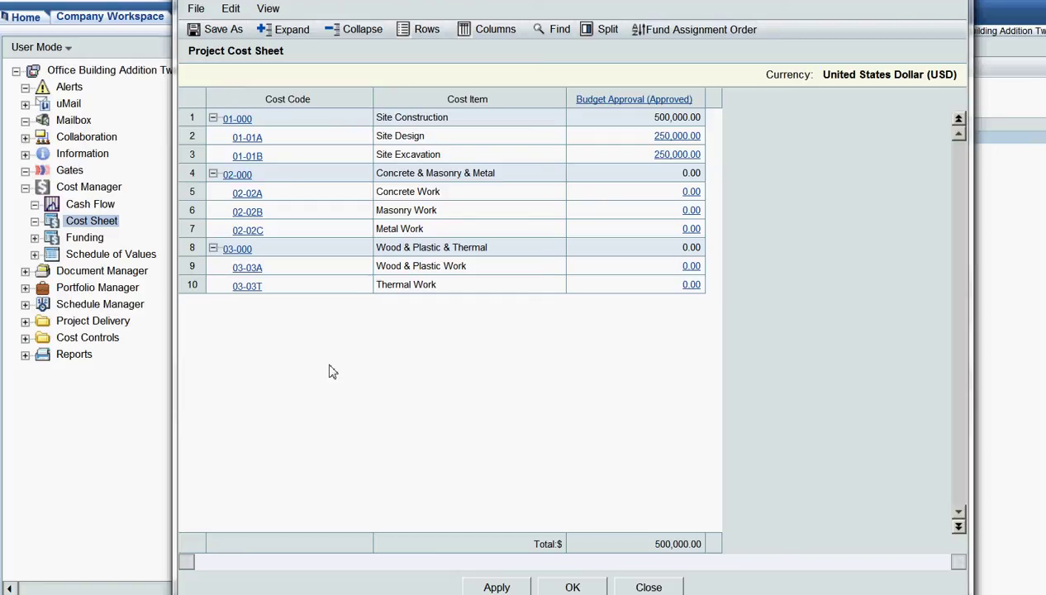
click(673, 586)
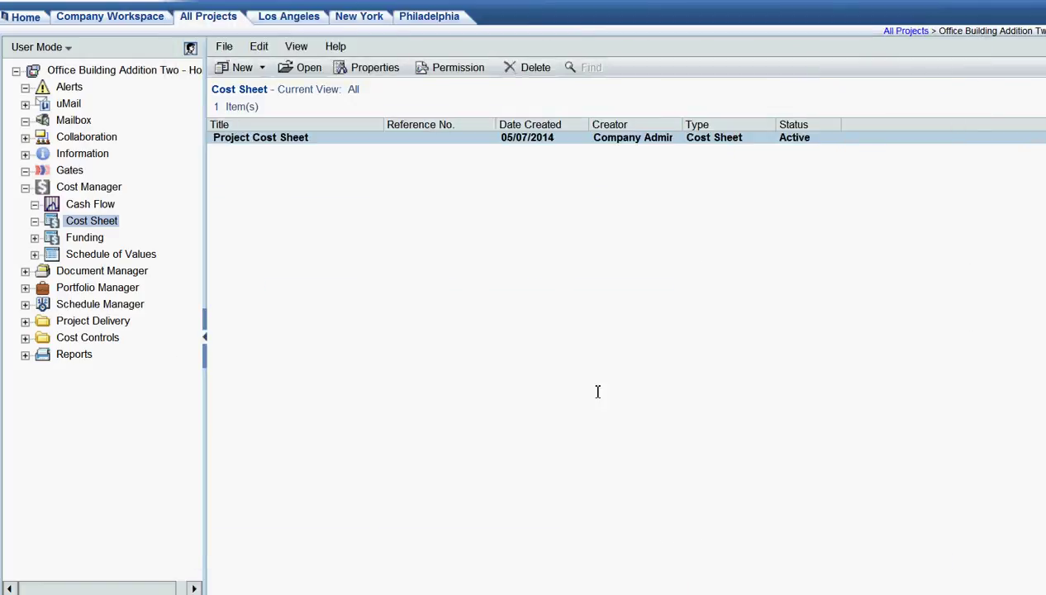
Review the Office Building Add. Two schedule sheet's P6 activities and CBS codes, then close it
click(120, 308)
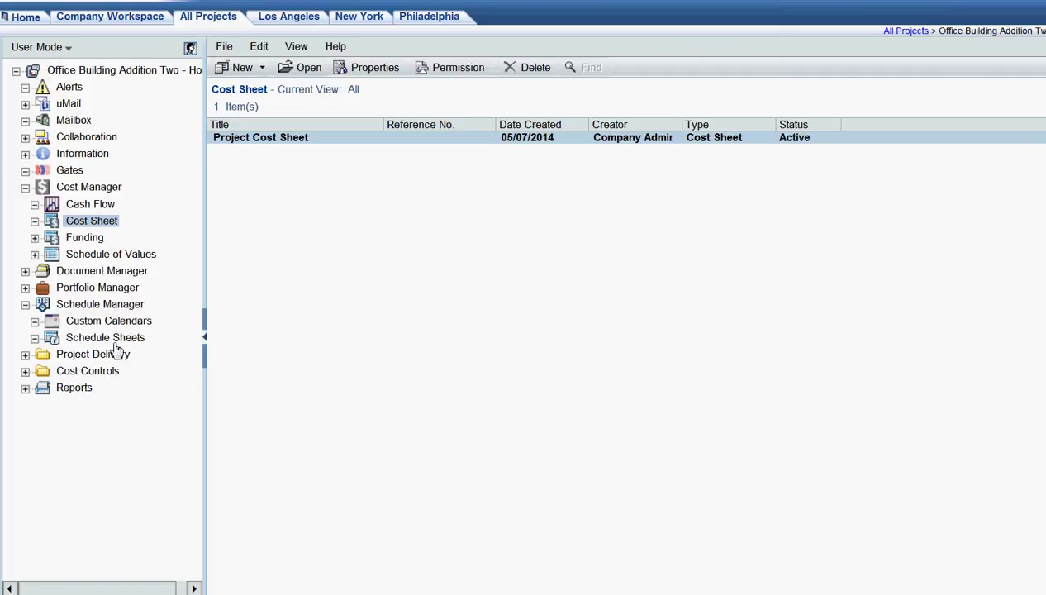
click(117, 341)
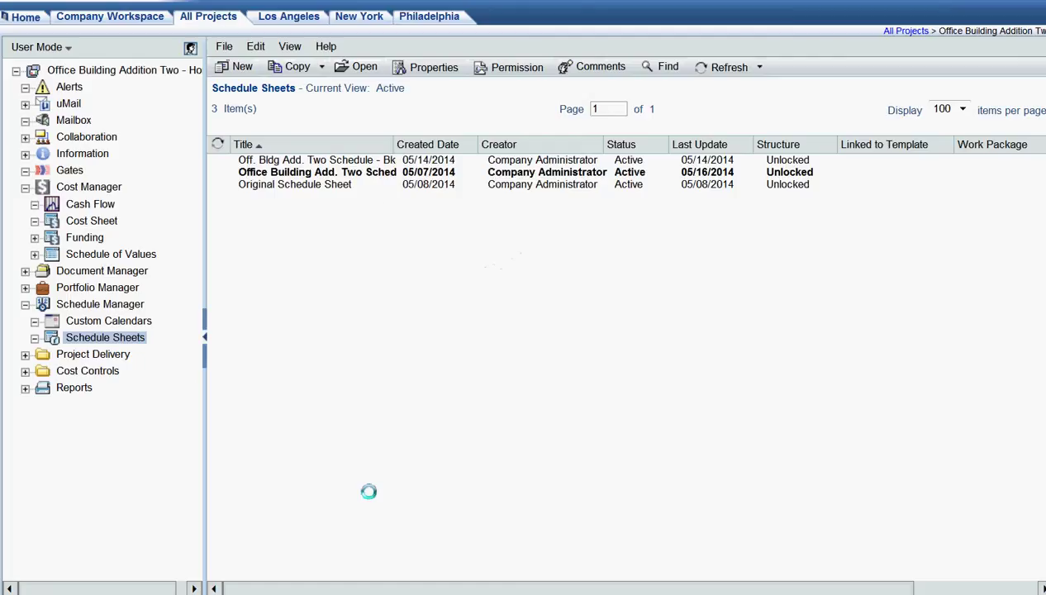
double_click(327, 175)
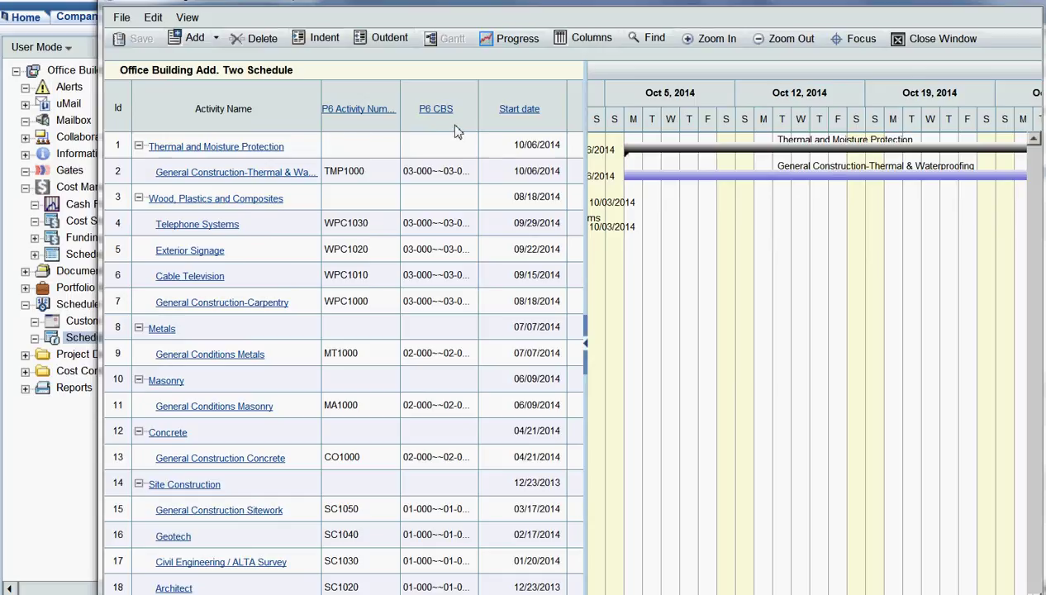
click(975, 47)
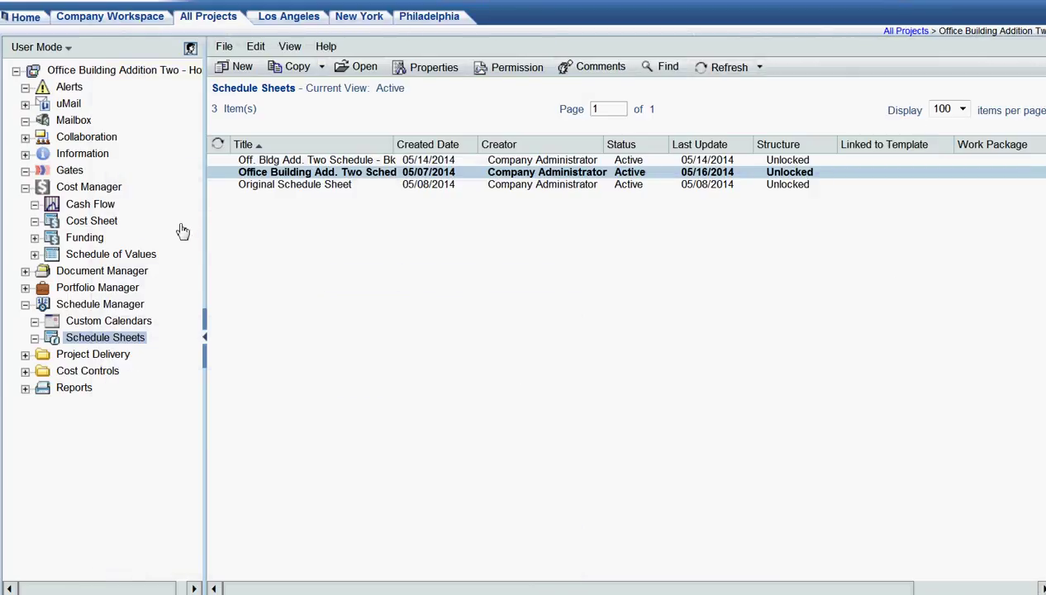
Create a new Detail Curves cash flow at WBS detail level
click(91, 205)
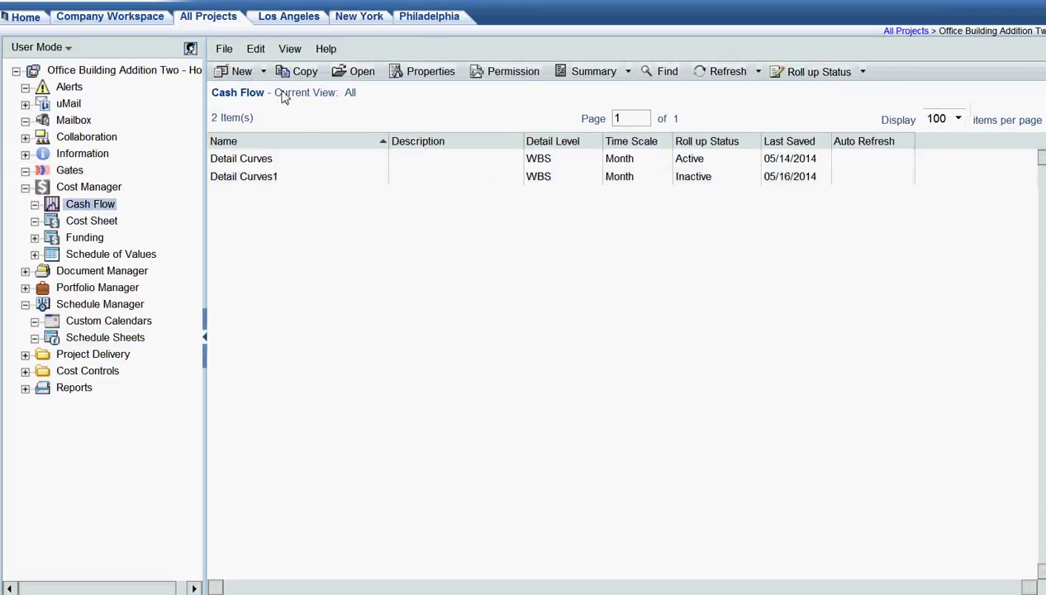
click(262, 72)
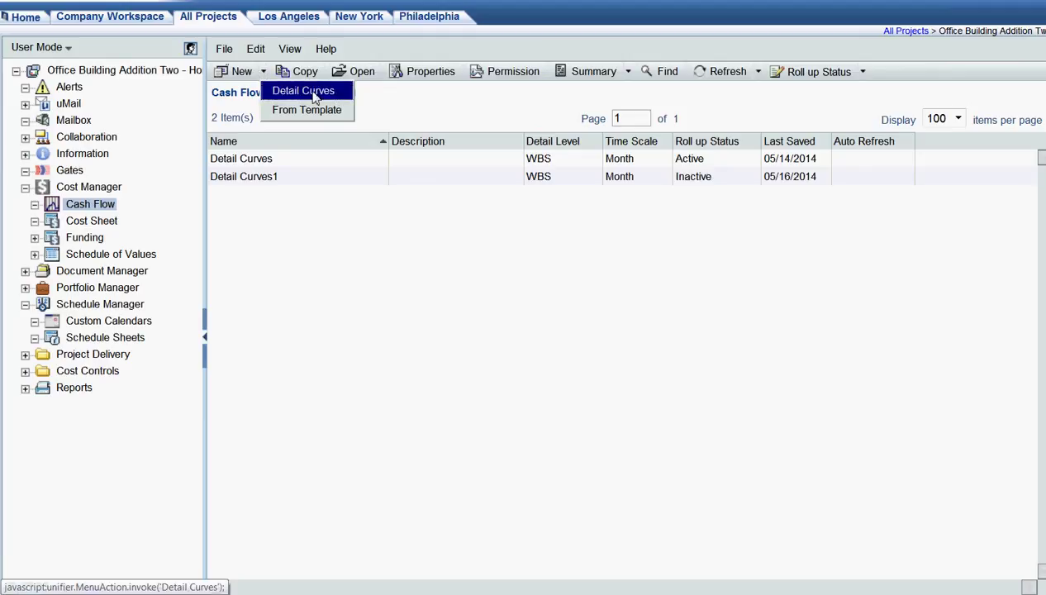
click(315, 98)
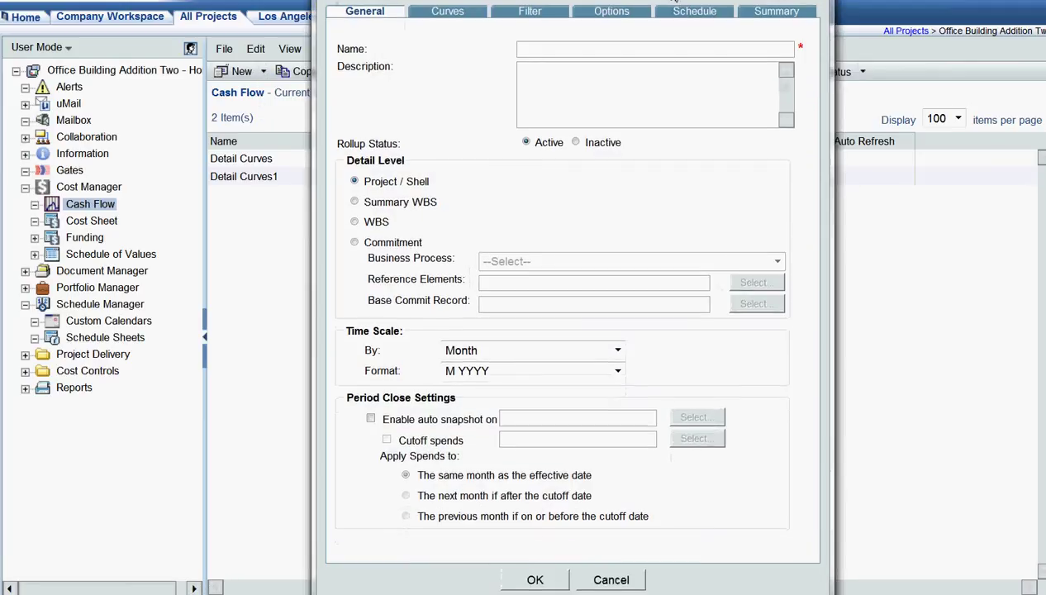
drag(675, 3, 676, 4)
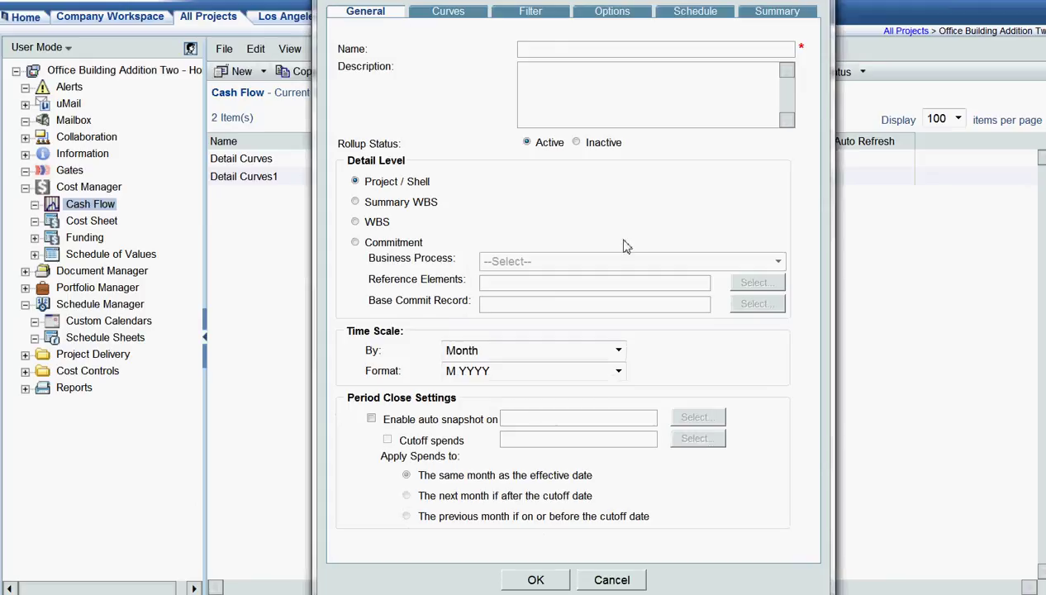
click(356, 223)
Name the new cash flow 'Detail Curves 2'
click(604, 51)
text(D)
text(eati)
key(BackSpace)
key(BackSpace)
key(BackSpace)
text(tail)
text( Curves)
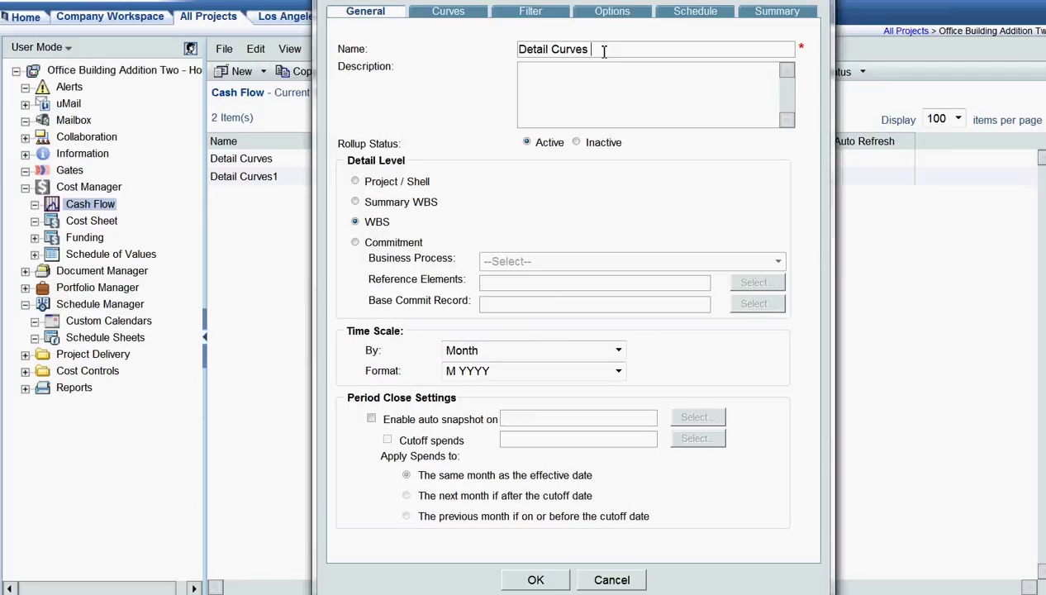
text( 2)
click(448, 11)
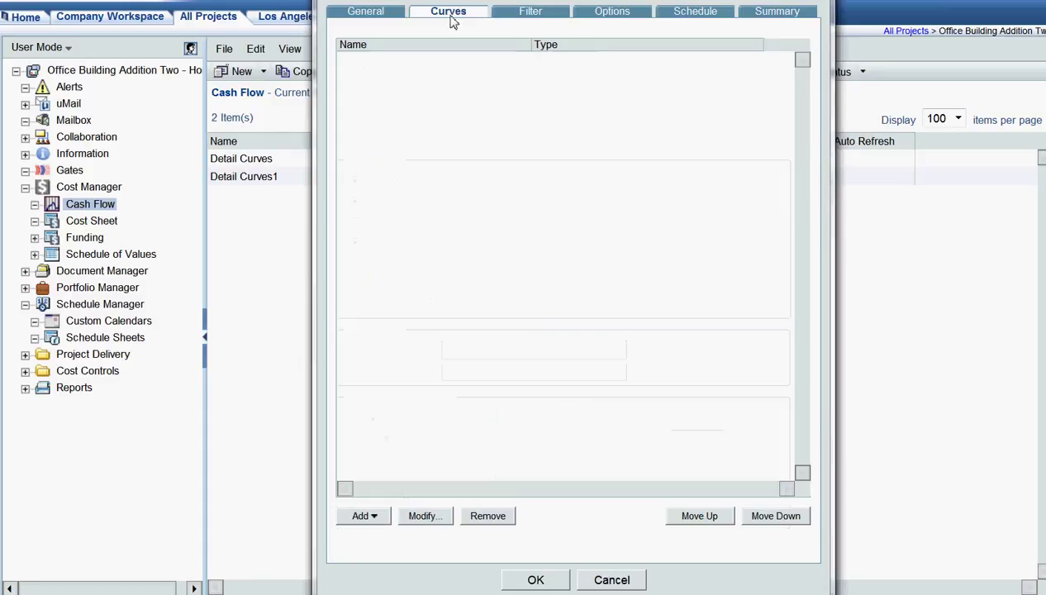
Add a Baseline curve to the Detail Curves 2 cash flow
click(382, 518)
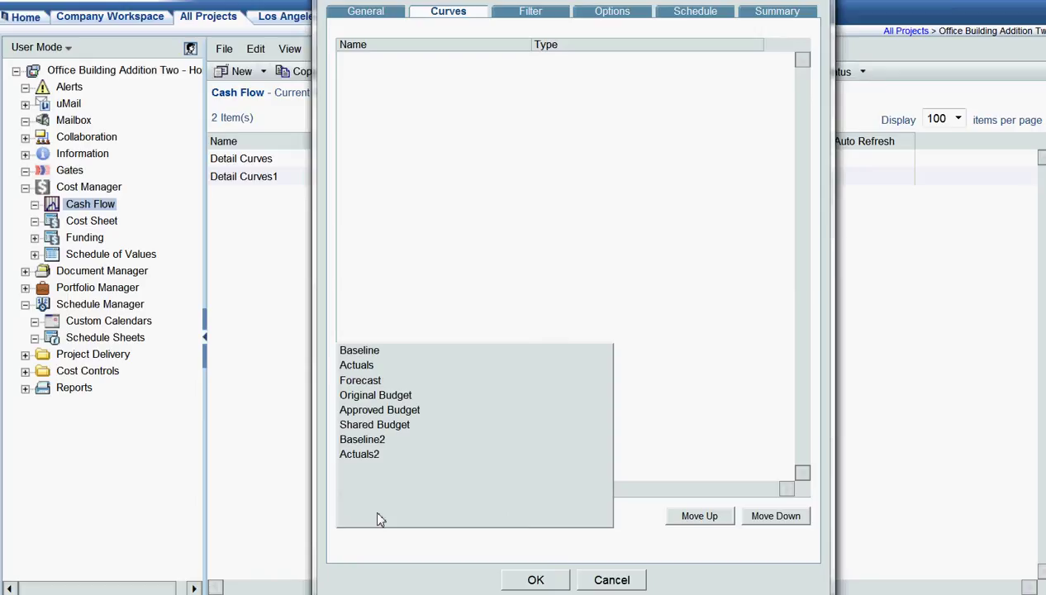
click(382, 353)
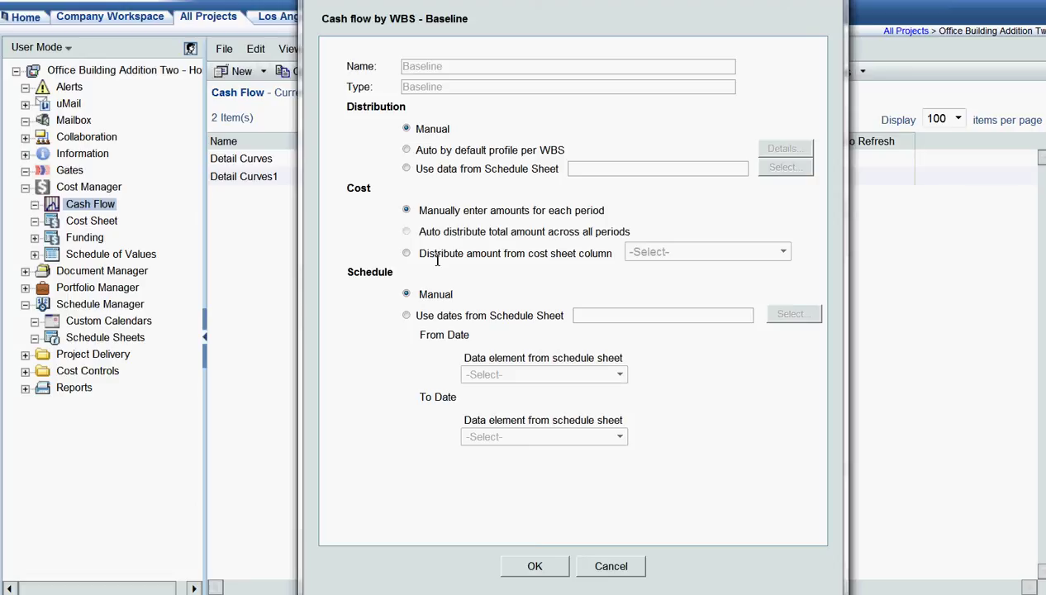
Distribute the Baseline by default profile per WBS, applying S curve to all seven WBS items, and save
click(408, 152)
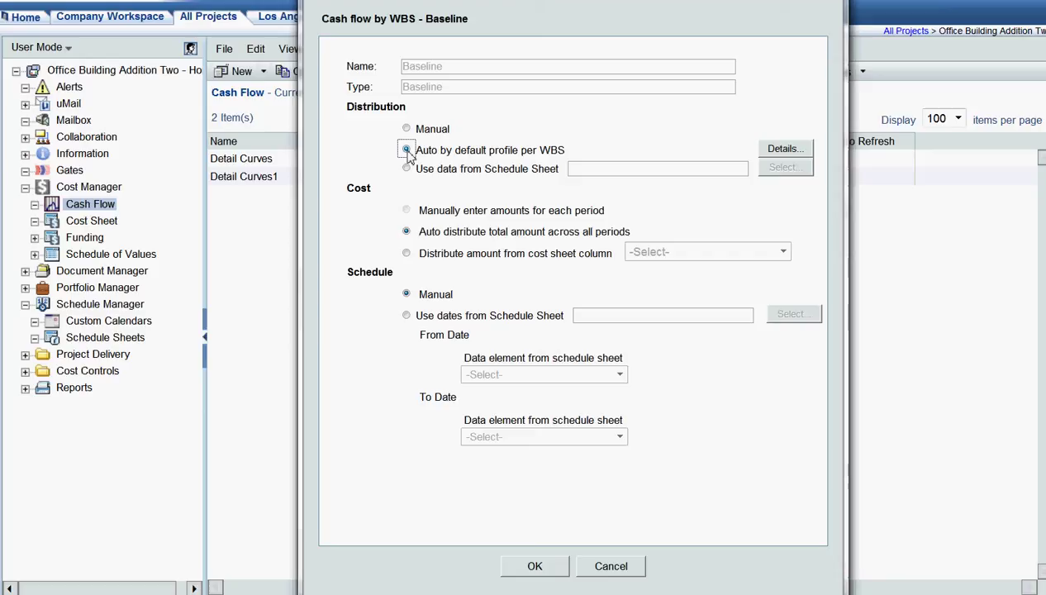
click(806, 150)
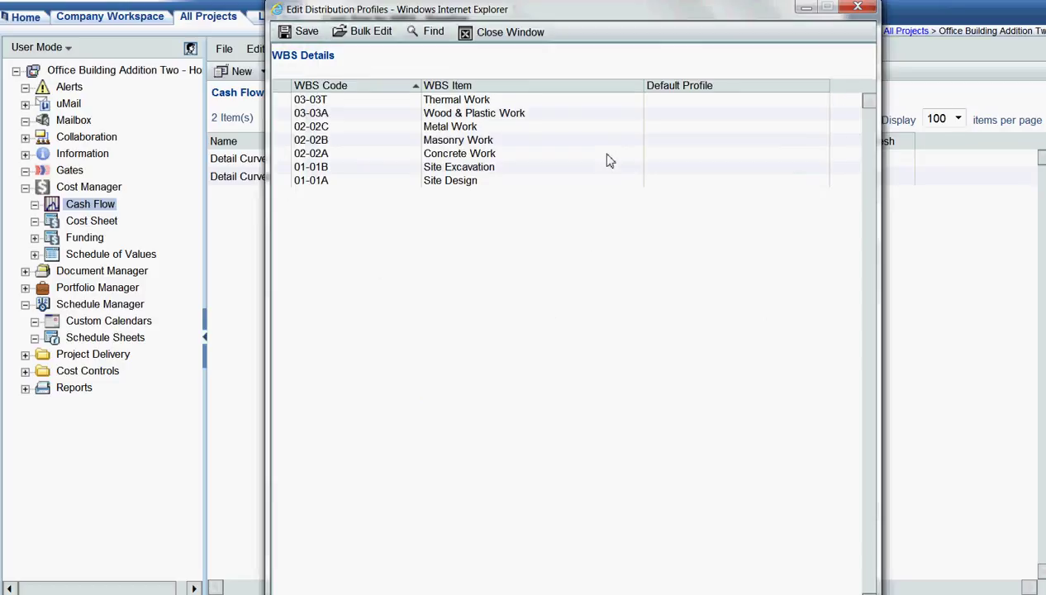
click(543, 100)
shift+click(534, 182)
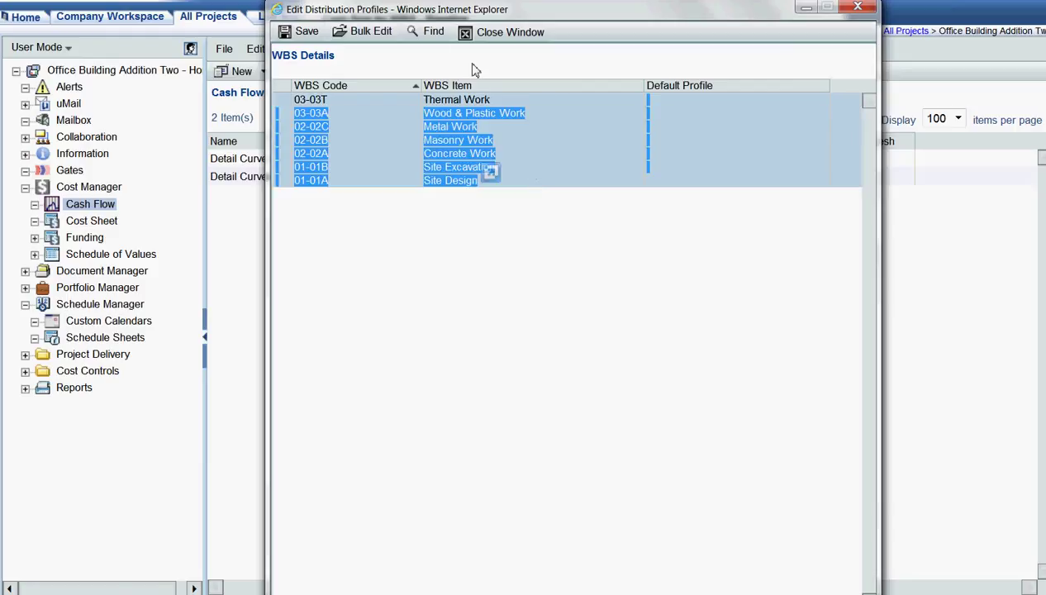
click(363, 38)
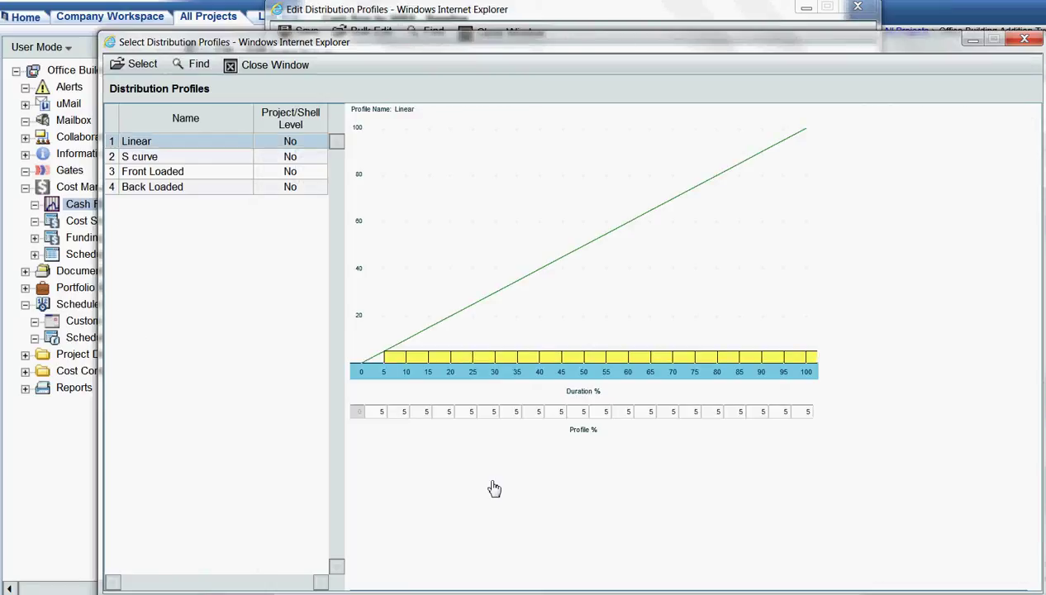
click(142, 157)
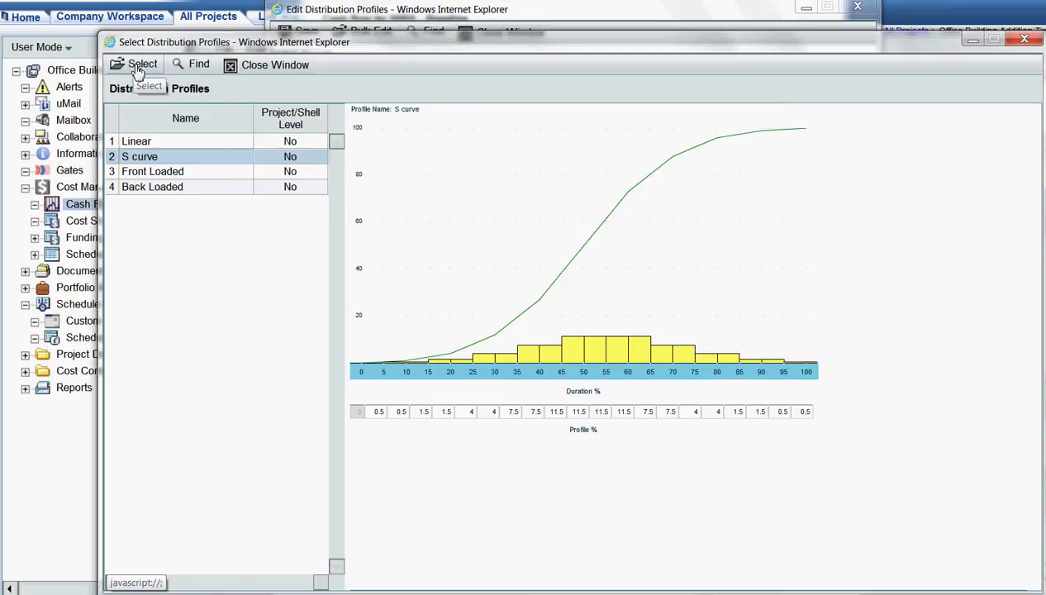
click(138, 66)
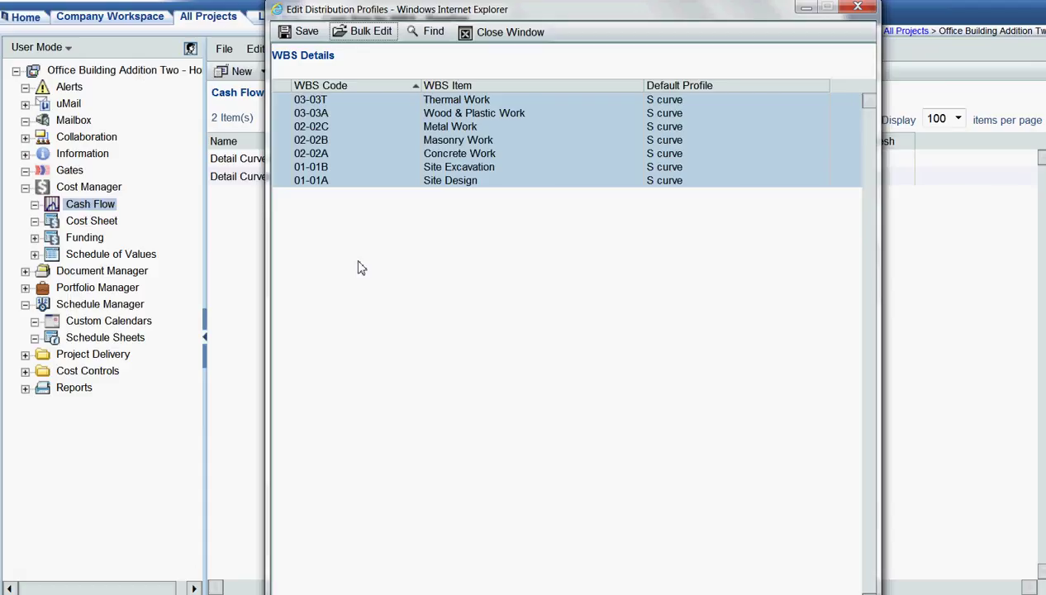
click(305, 34)
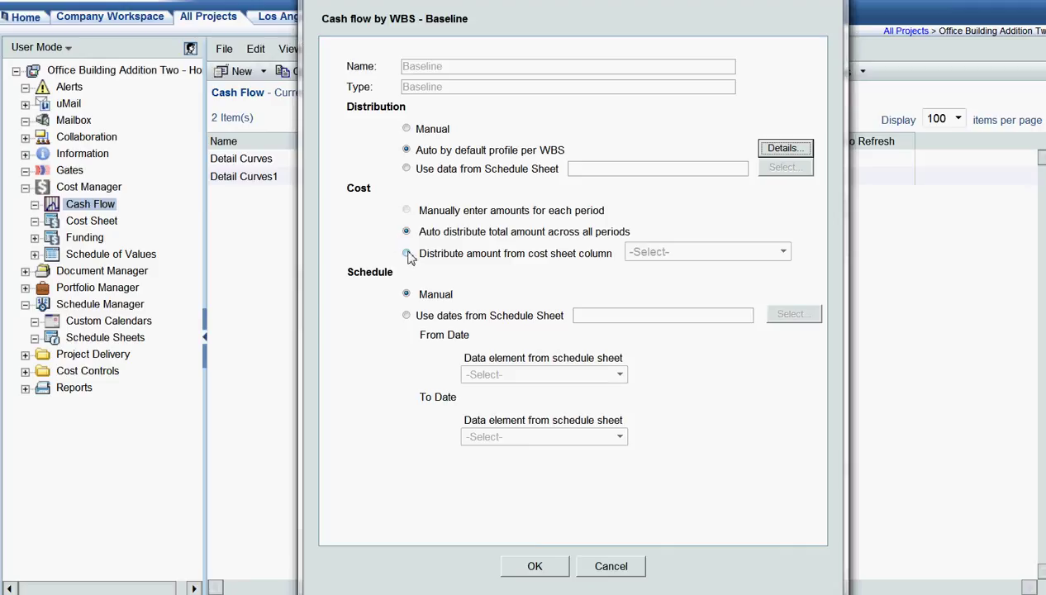
Take the Baseline cost amounts from the Budget Approval (Approved) cost sheet column
click(406, 254)
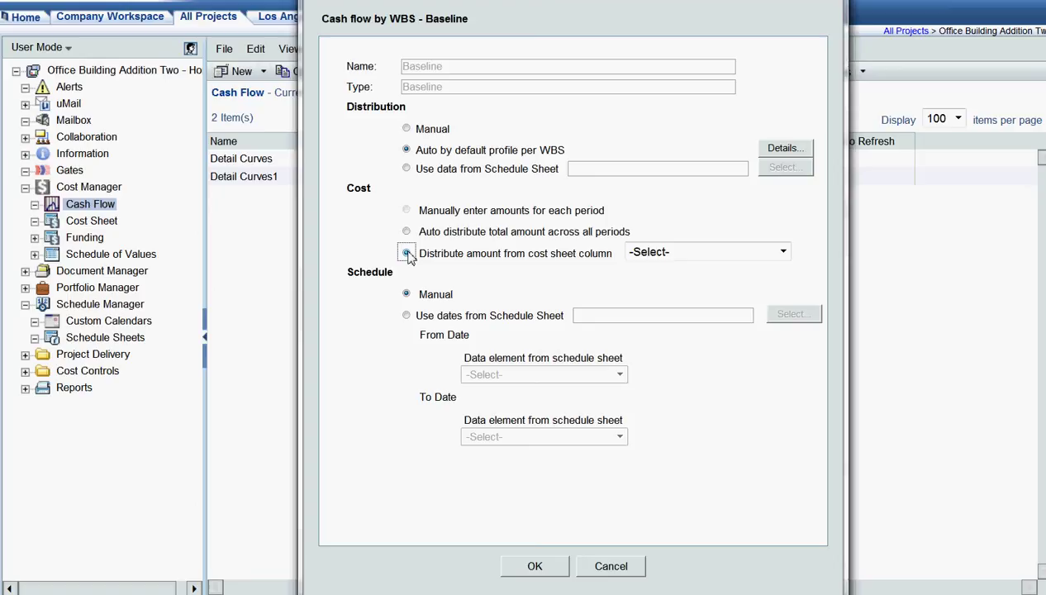
click(406, 253)
click(782, 252)
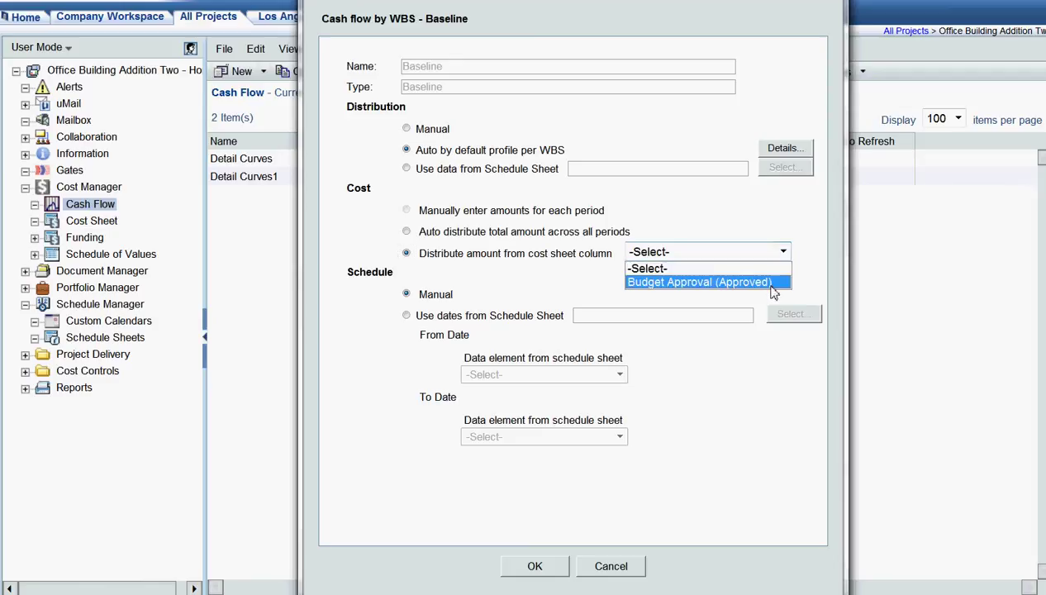
click(768, 281)
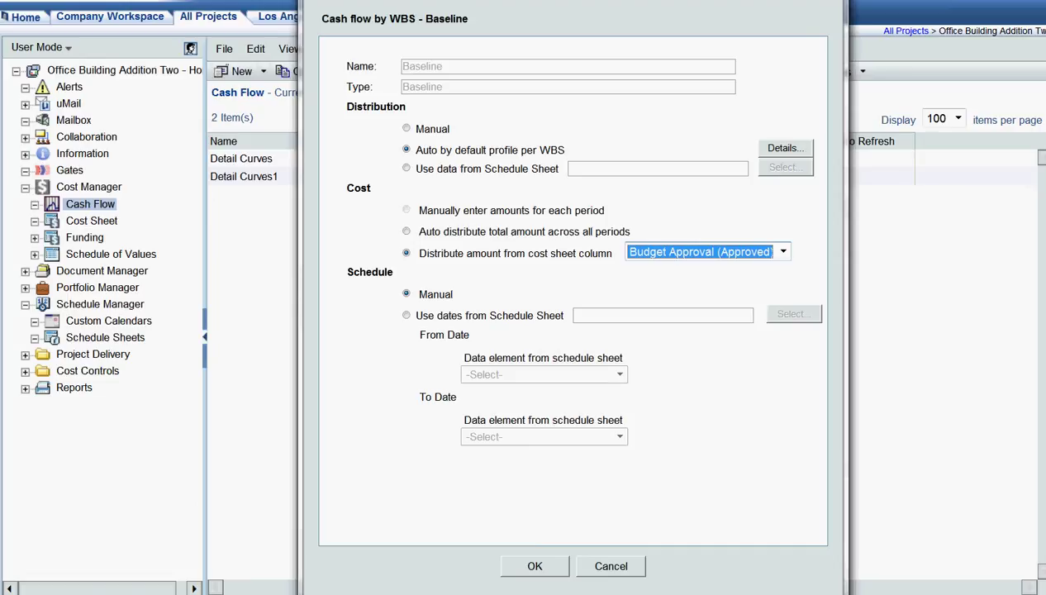
Use dates from the Office Building Add. Two Schedule sheet for the Baseline curve
click(404, 316)
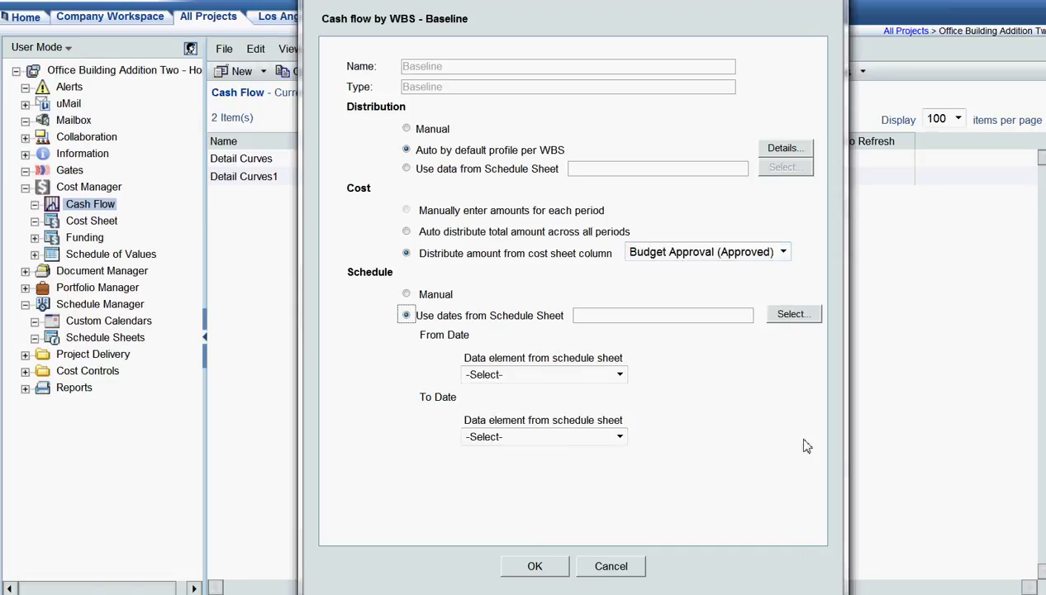
click(797, 316)
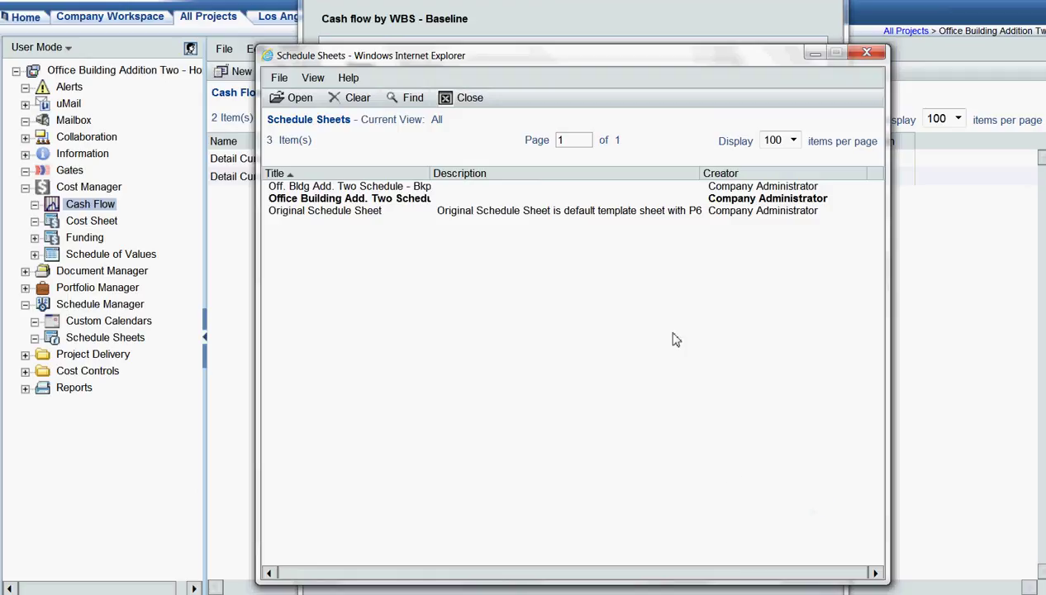
click(366, 202)
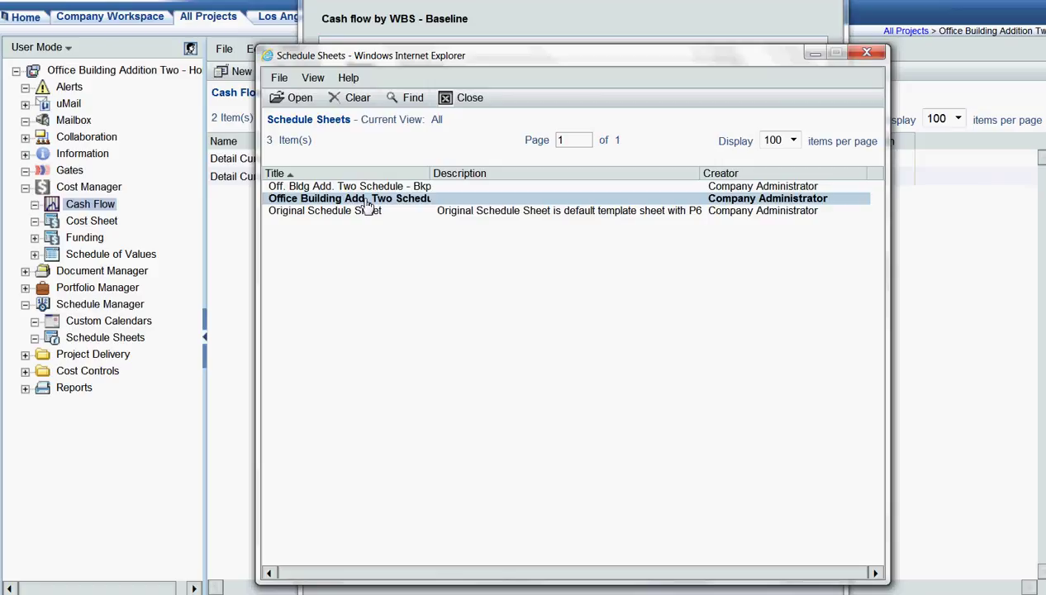
click(289, 98)
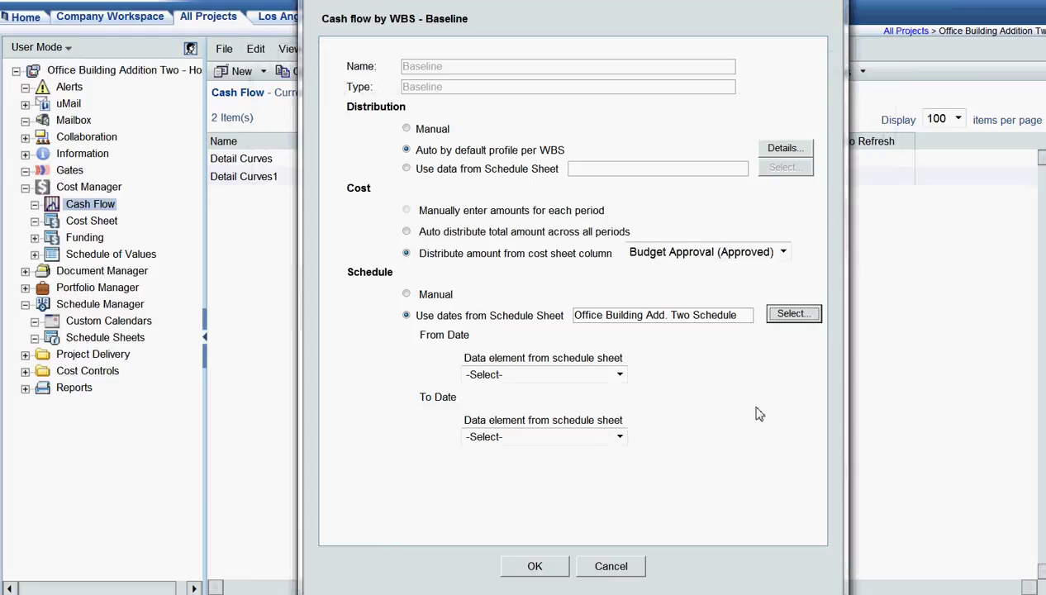
Map the Baseline's From Date to Start date and its To Date to Finish date
click(620, 375)
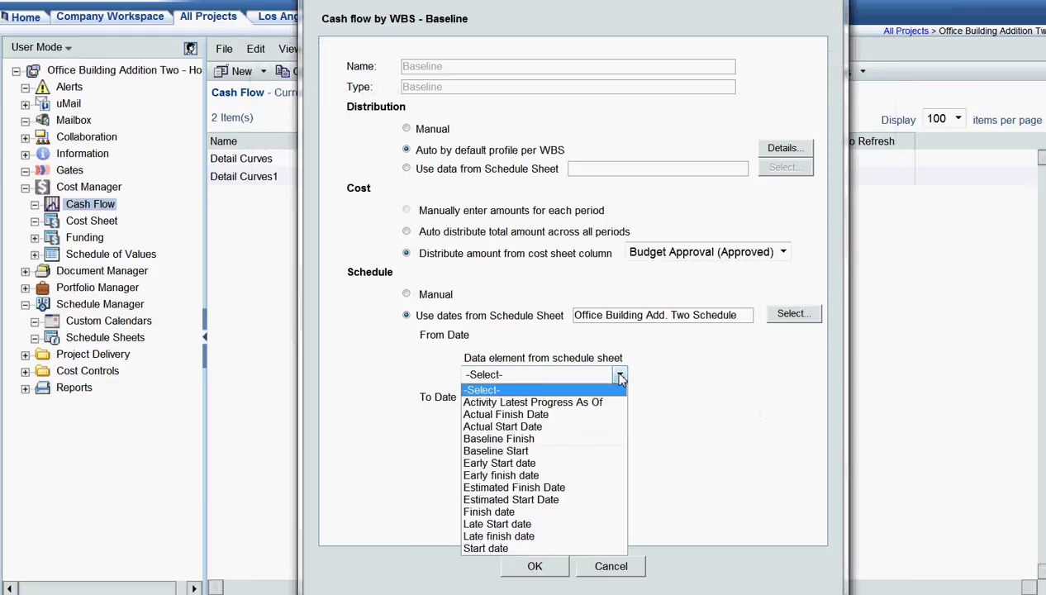
click(604, 548)
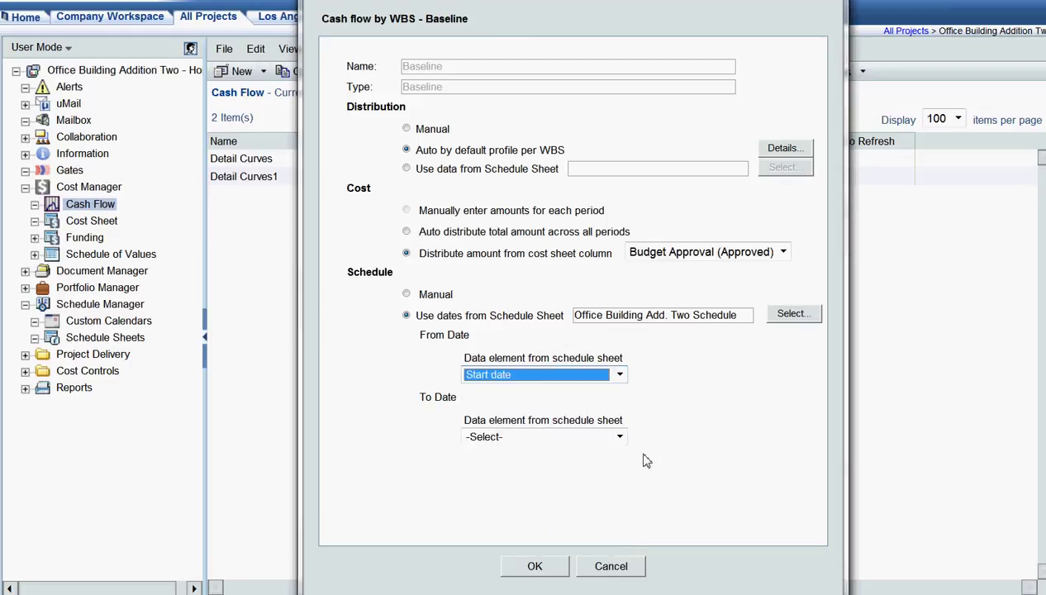
click(620, 438)
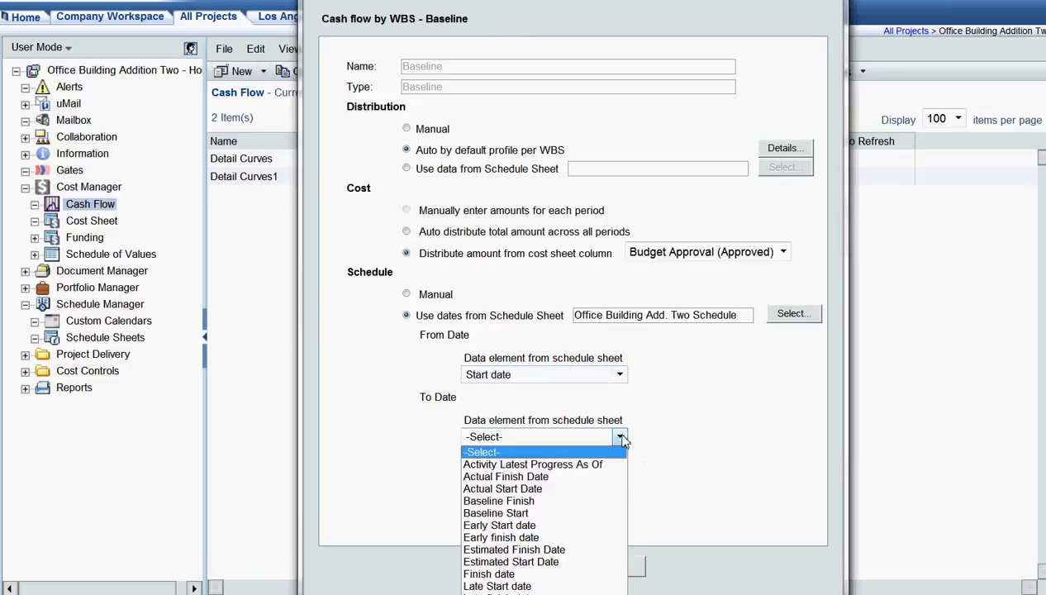
click(603, 574)
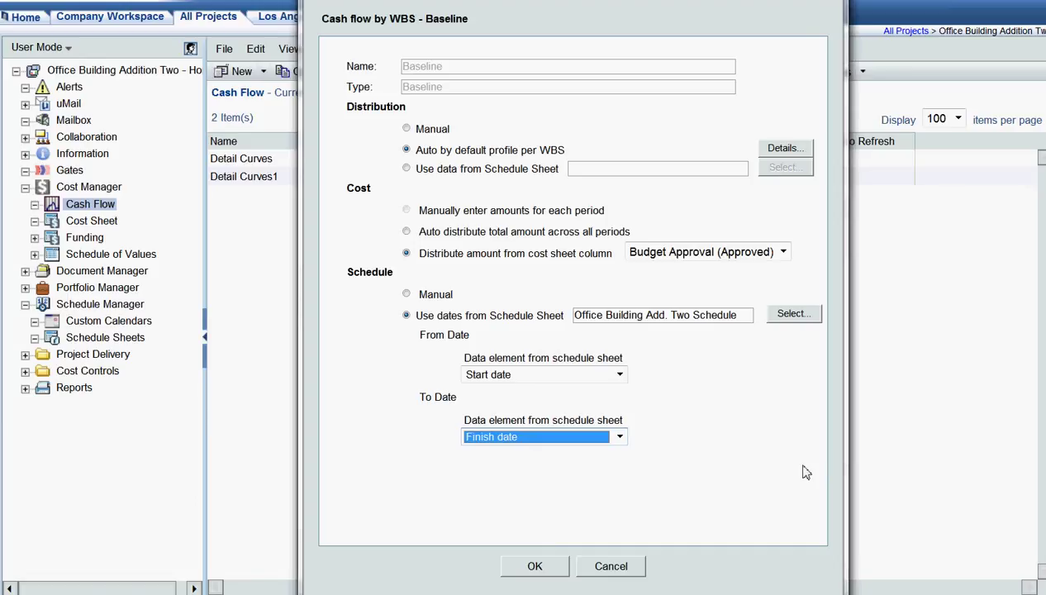
Confirm the curve settings and view the 500,000 Baseline curve in the Detail Curves 2 worksheet
click(552, 571)
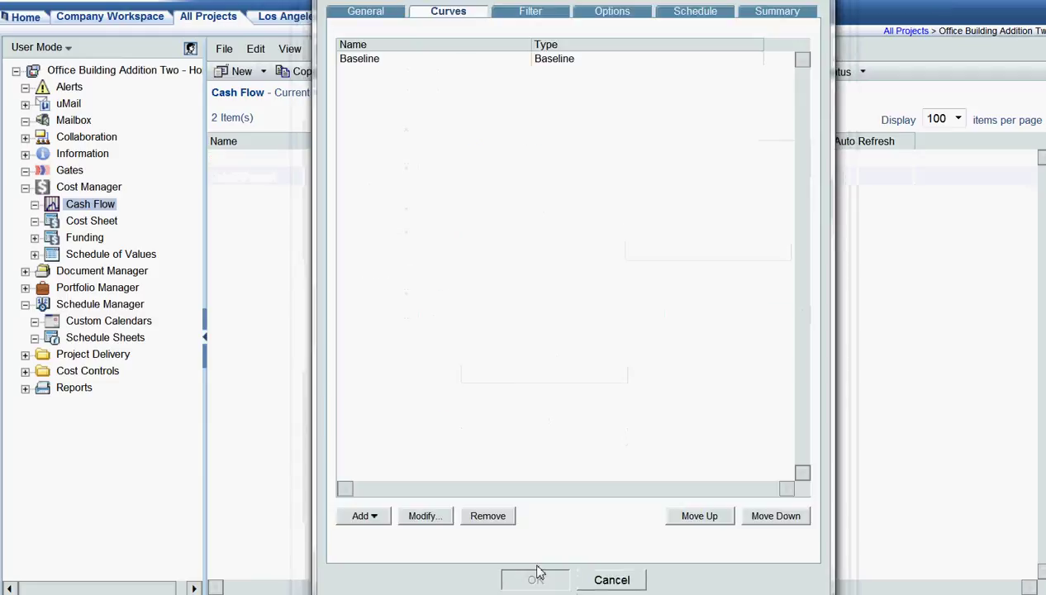
click(537, 571)
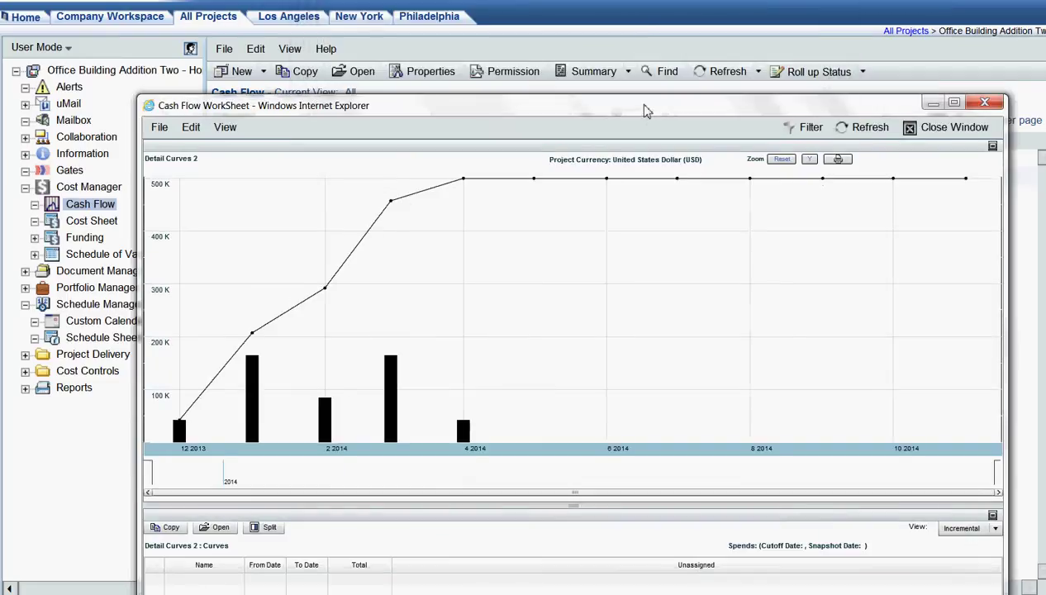
drag(636, 104, 623, 2)
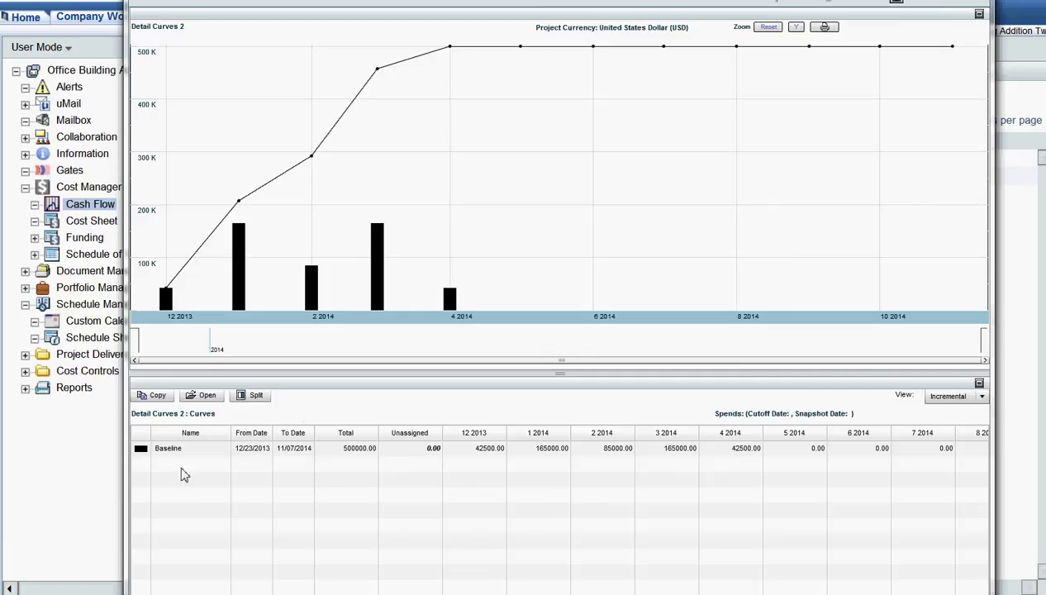
click(201, 453)
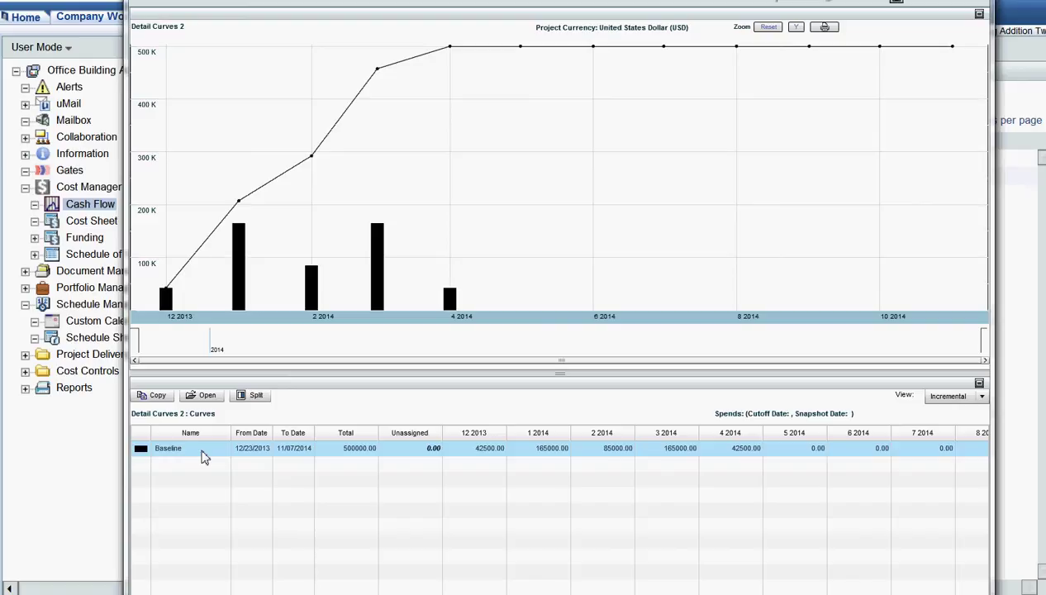
Review the Baseline curve's S-curve amounts for Site Design, Site Excavation and Concrete Work
double_click(204, 456)
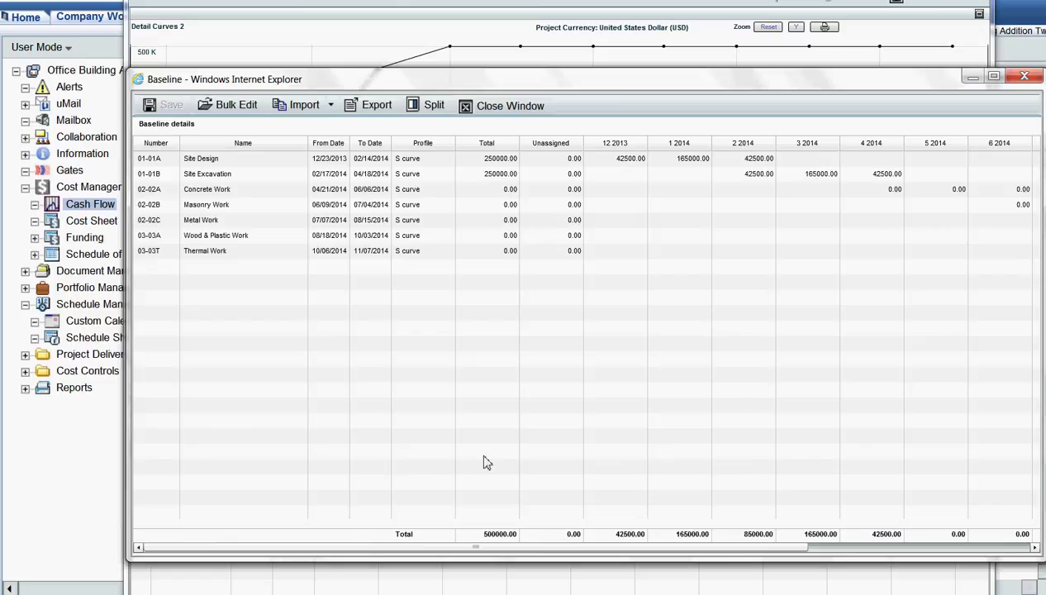
click(266, 180)
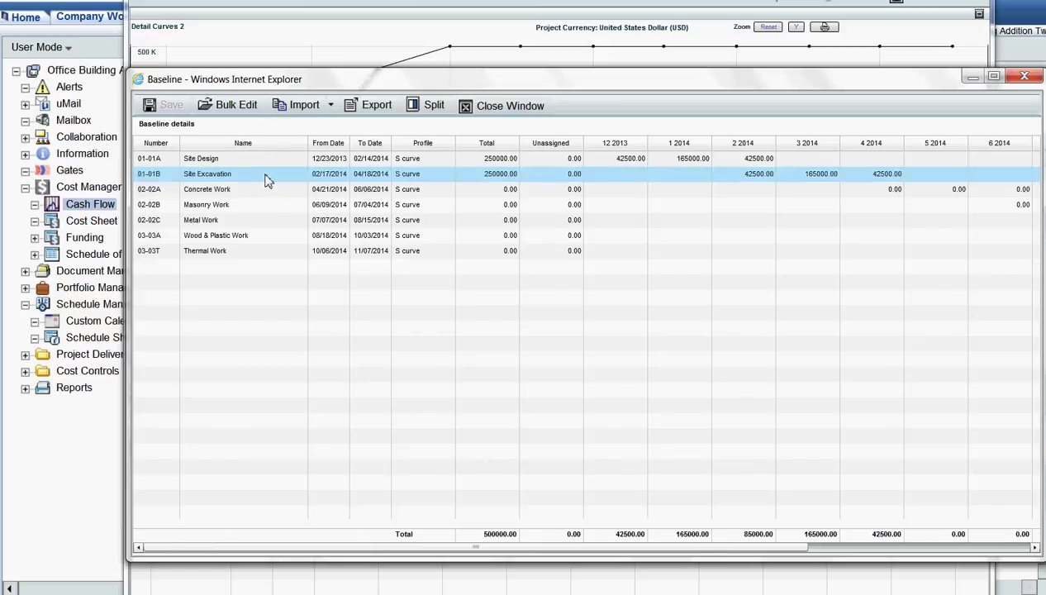
click(405, 187)
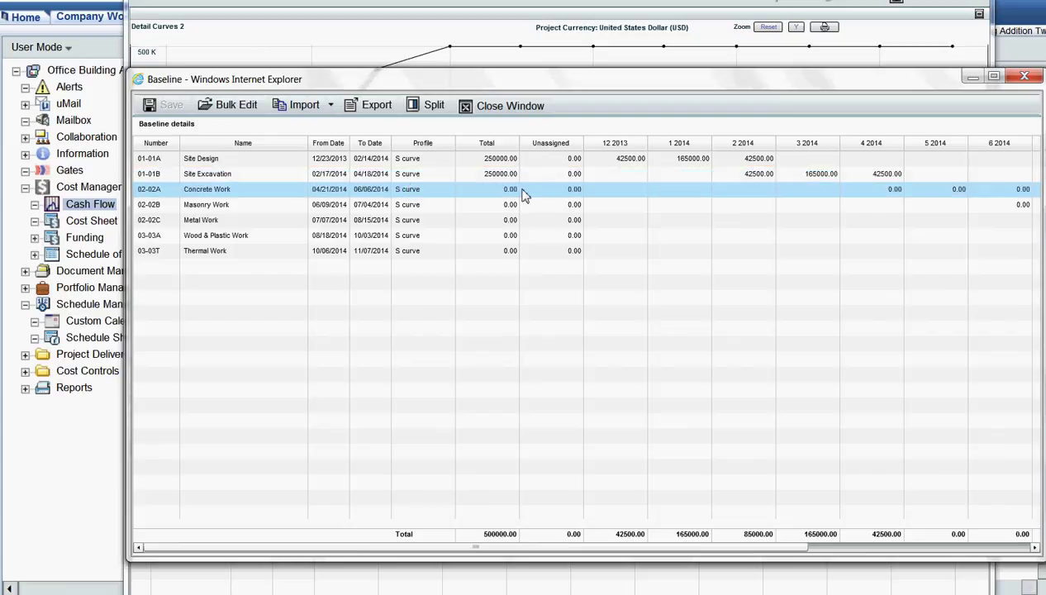
click(517, 174)
key(Up)
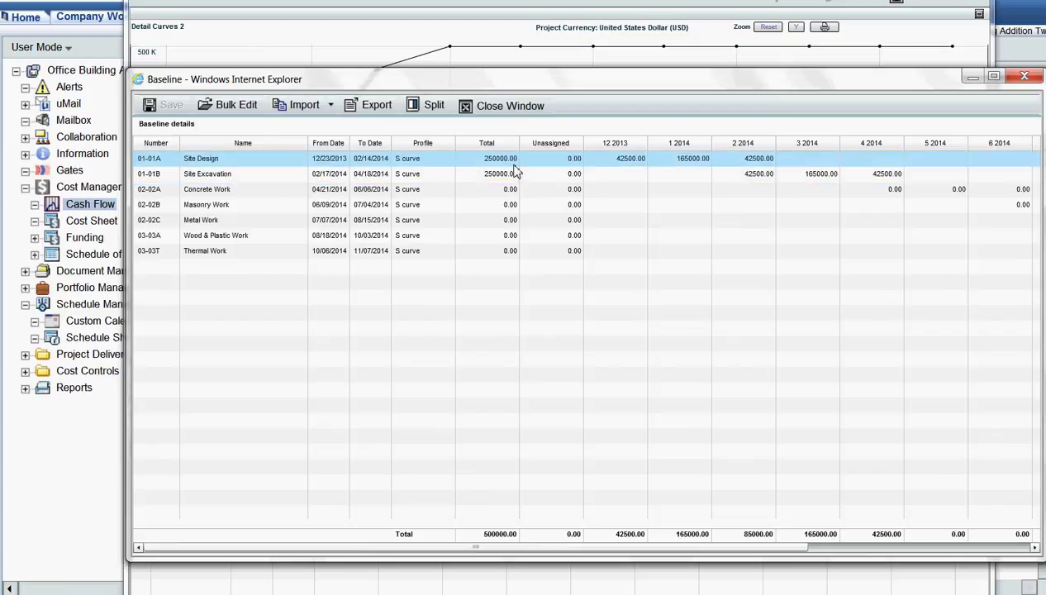